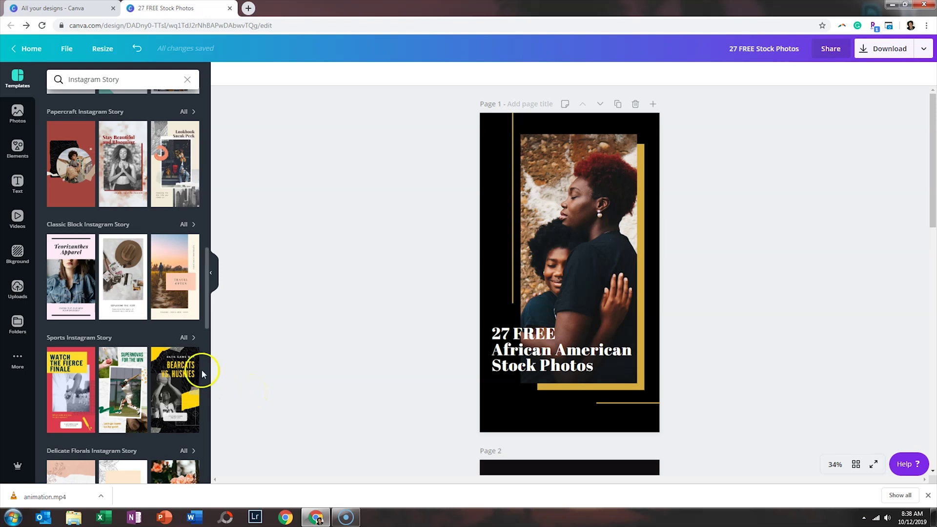
scroll(183, 308, up, 3)
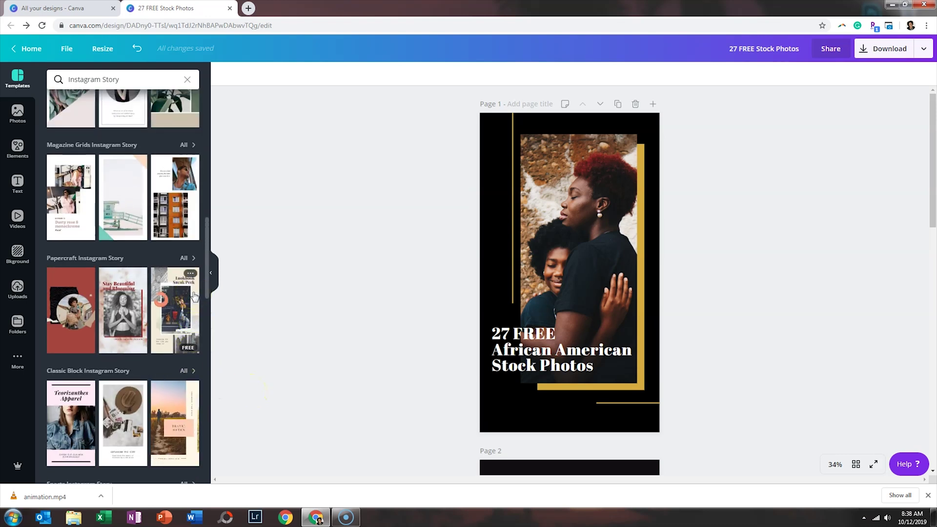
scroll(195, 296, down, 3)
scroll(183, 307, down, 2)
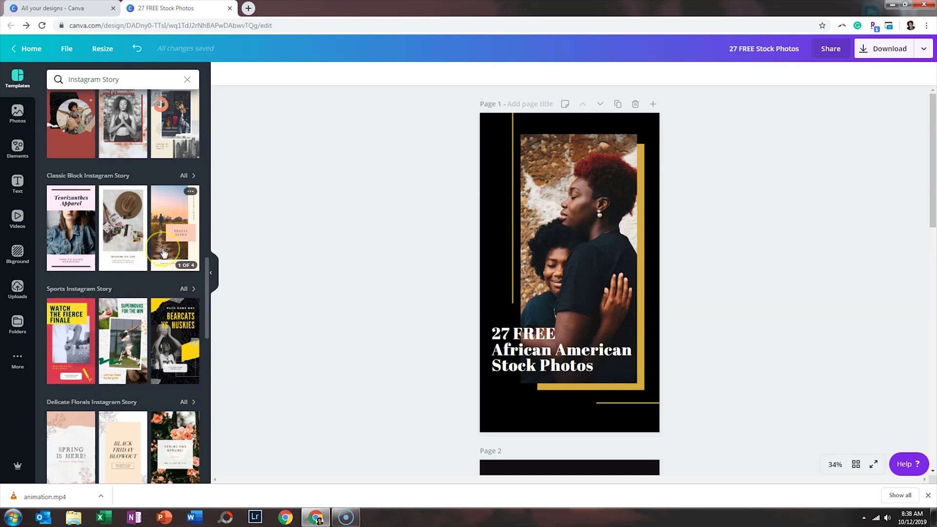
Add pages 4–6 from the Salmon Pastel set's Travel Often, Create Memories and World Is Beautiful layouts.
mouse_move(174, 423)
click(182, 247)
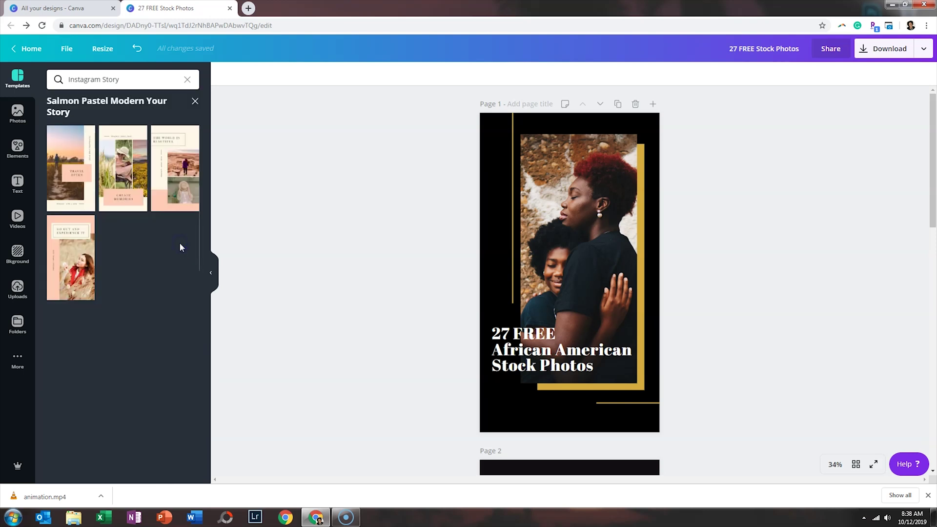
scroll(317, 303, down, 10)
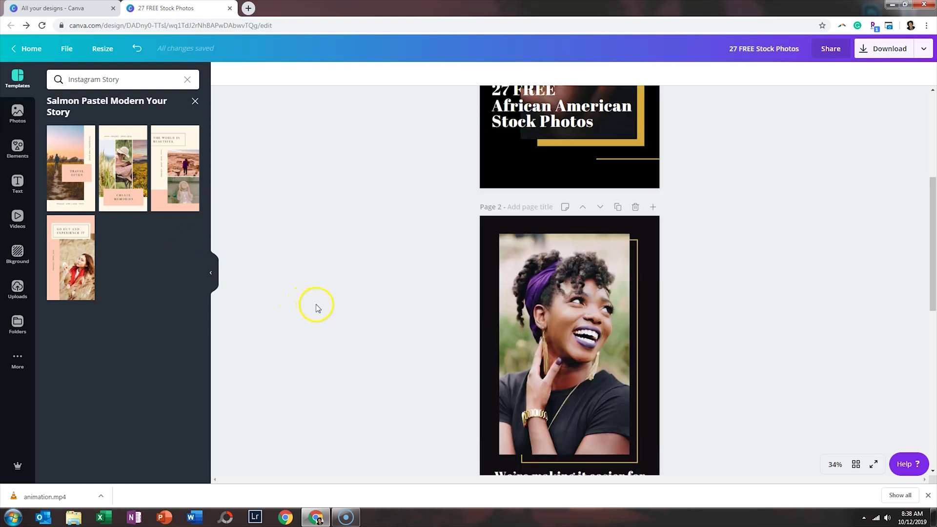
scroll(317, 303, down, 5)
click(541, 448)
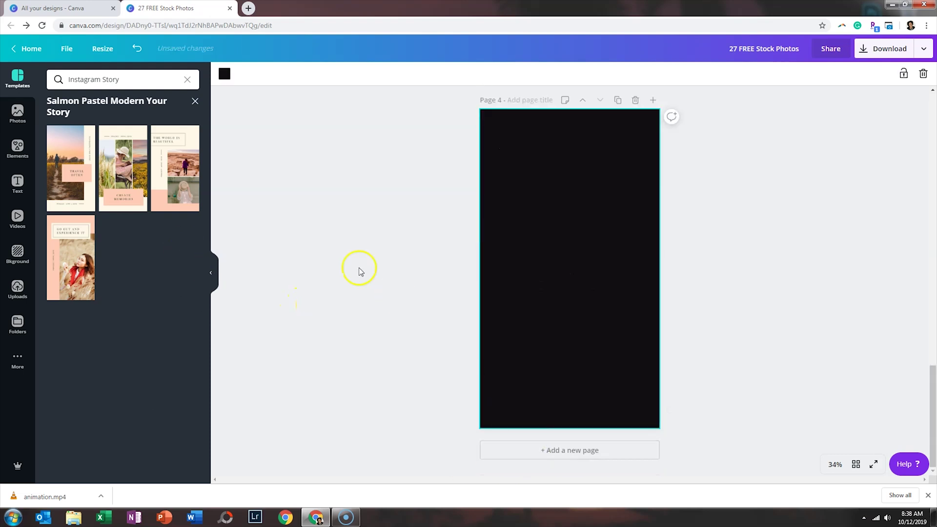
click(70, 168)
click(515, 460)
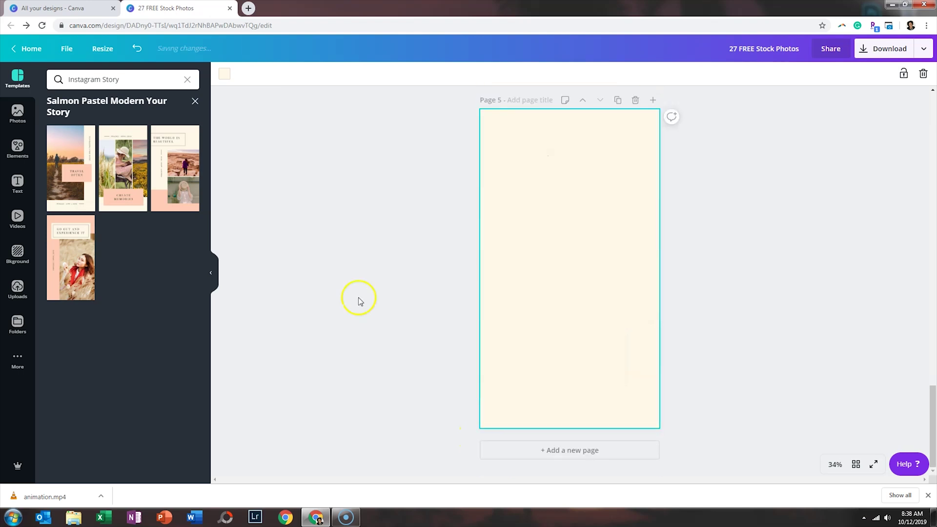
click(123, 168)
click(521, 459)
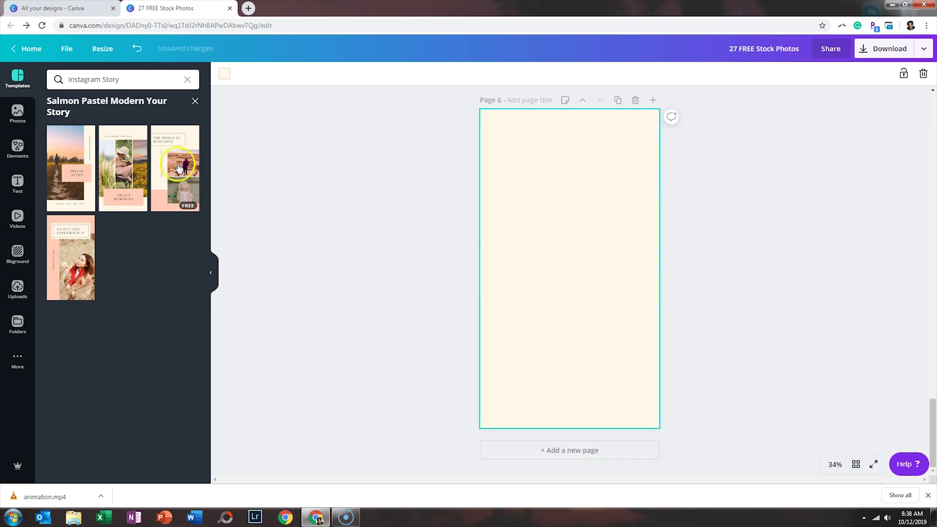
click(175, 167)
scroll(426, 357, up, 5)
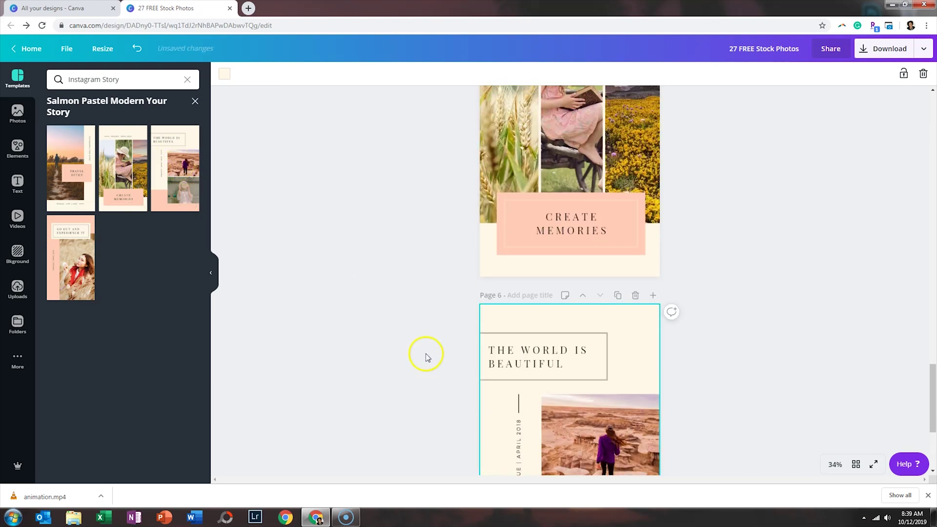
scroll(427, 357, up, 5)
scroll(425, 354, up, 3)
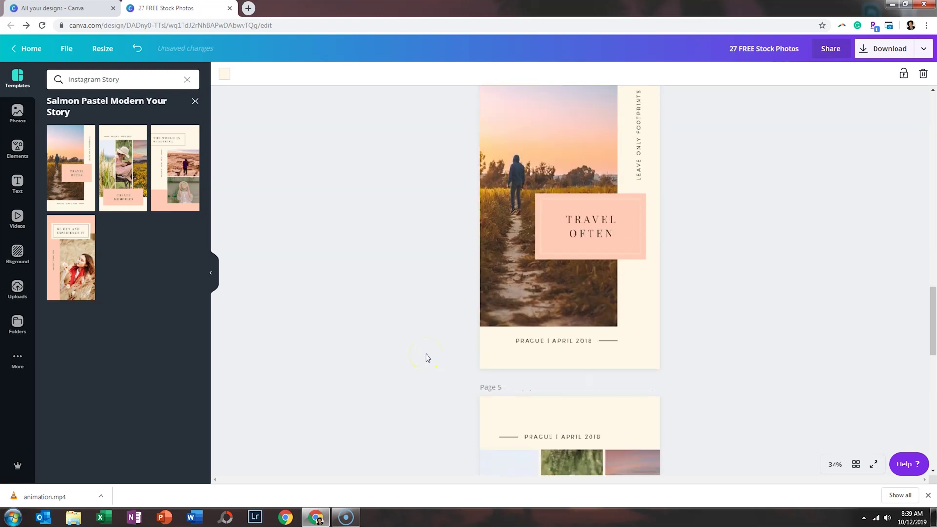
scroll(426, 353, up, 3)
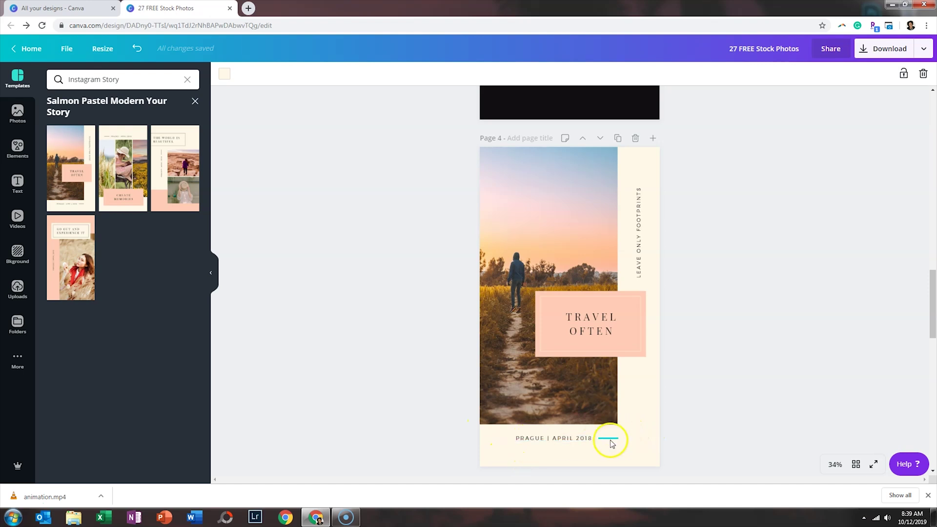
Remove the 'PRAGUE | APRIL 2018' date text and the short line from page 4.
click(585, 438)
key(Delete)
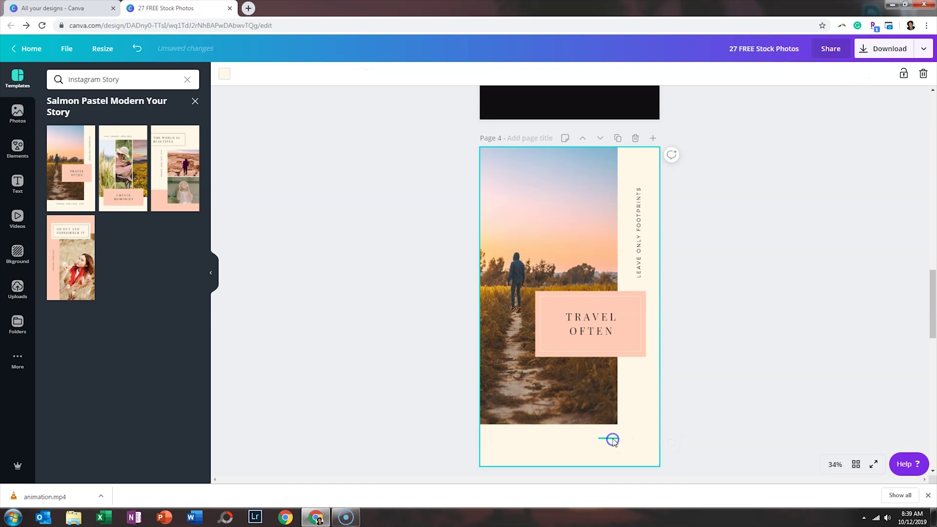
click(612, 437)
key(Delete)
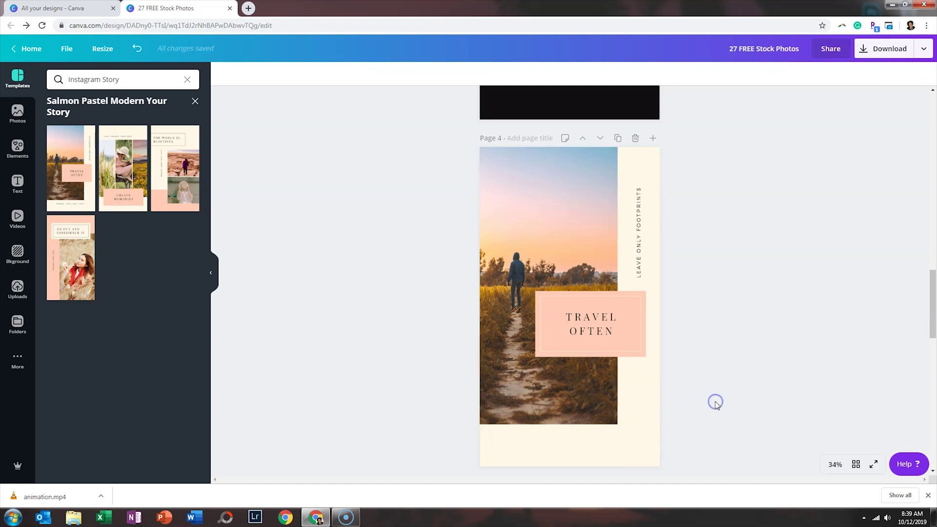
scroll(715, 401, down, 5)
scroll(715, 402, down, 5)
scroll(714, 401, down, 5)
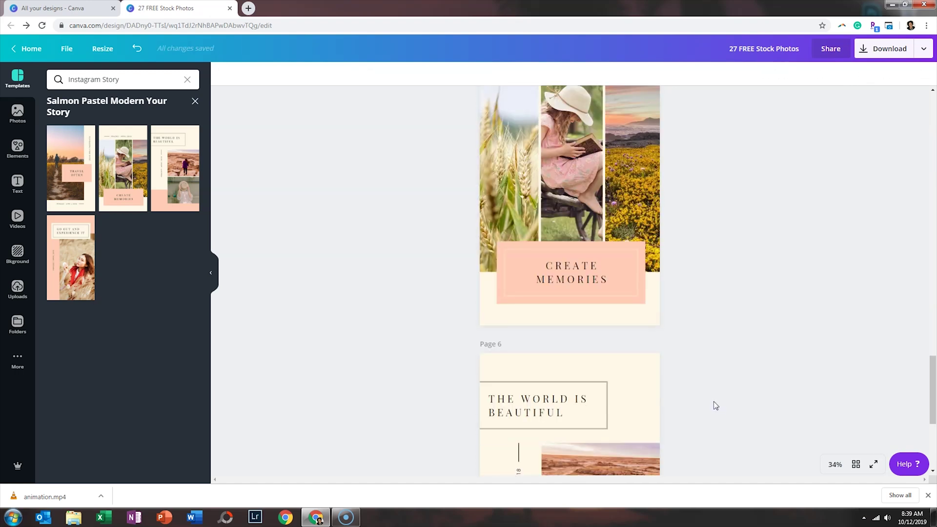
scroll(714, 401, down, 5)
scroll(714, 402, up, 4)
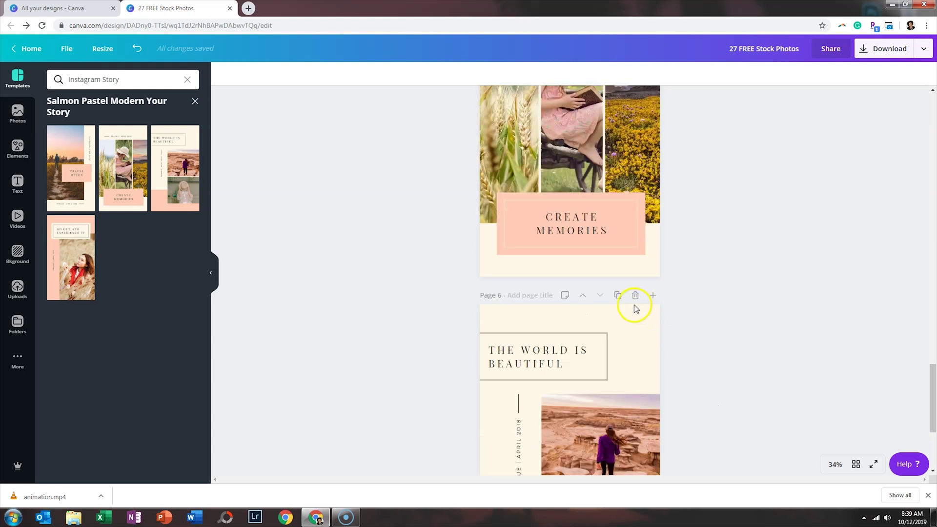
Delete pages 6, 5 and 4, leaving only pages 1–3.
click(633, 299)
click(635, 245)
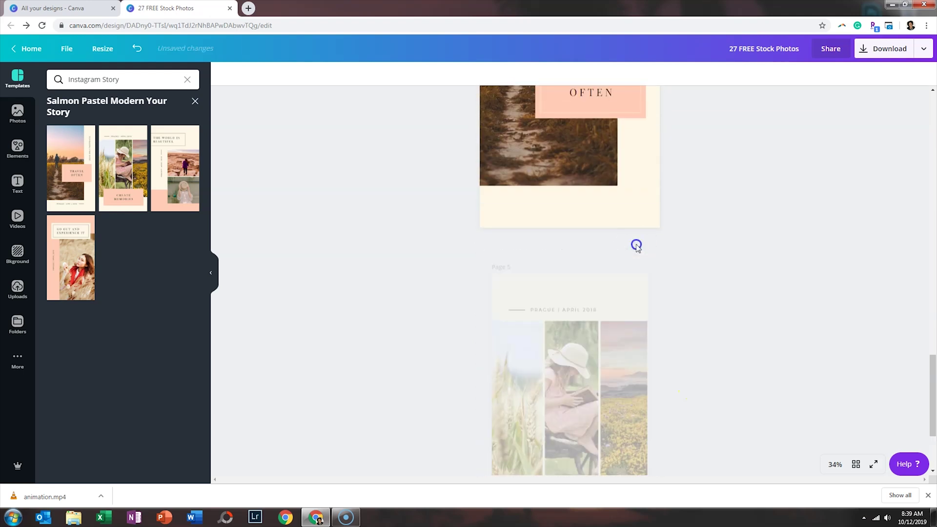
click(635, 245)
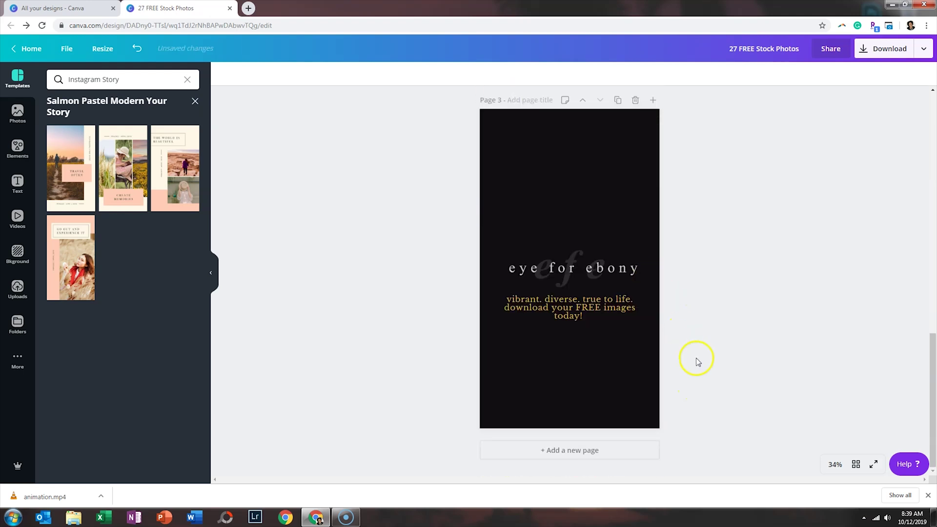
scroll(700, 377, up, 5)
scroll(700, 377, up, 5)
scroll(700, 377, up, 4)
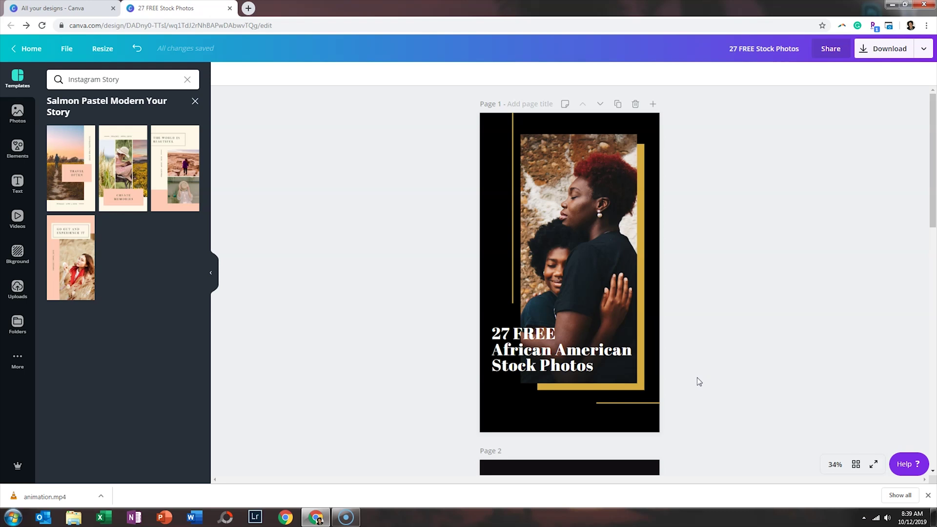
scroll(697, 377, down, 5)
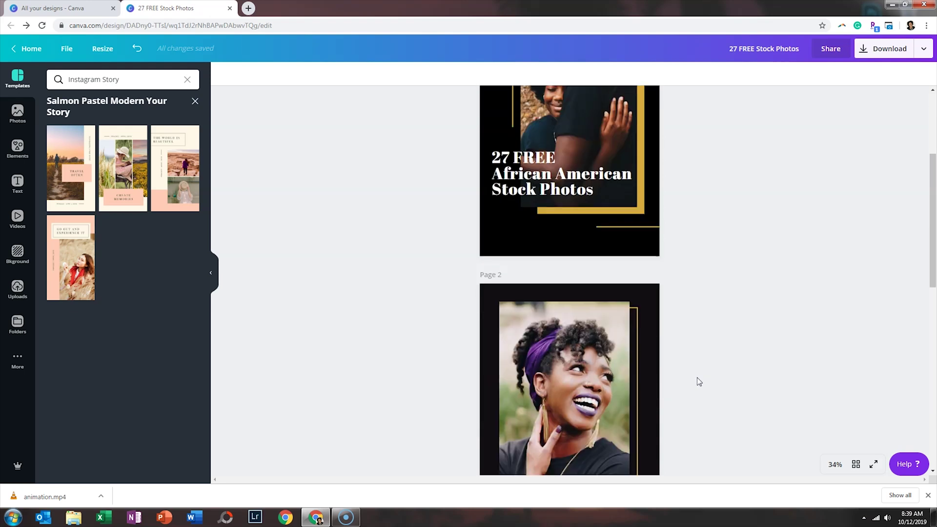
scroll(697, 376, down, 2)
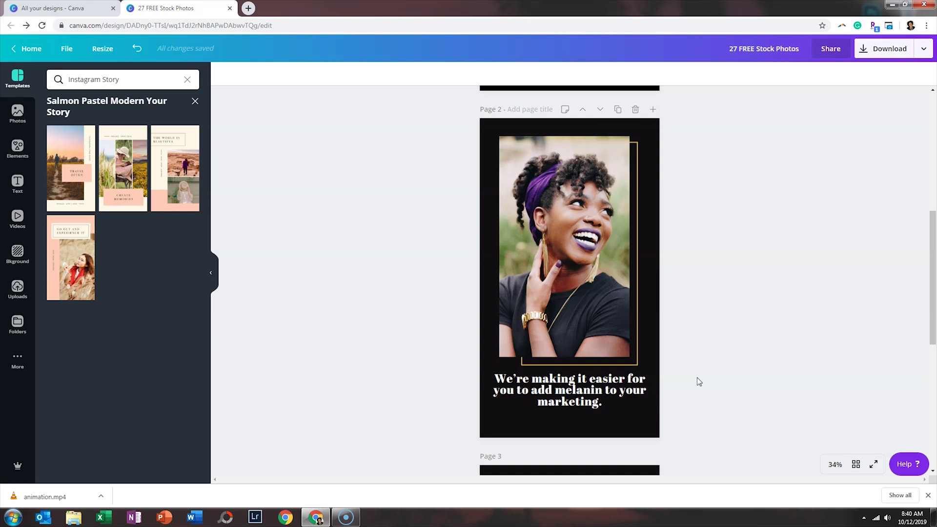
scroll(697, 378, down, 5)
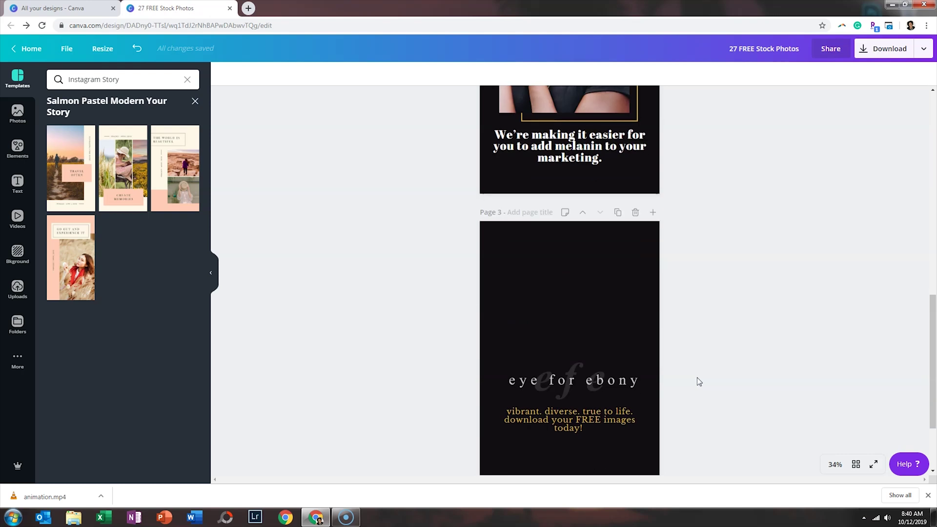
scroll(697, 378, down, 2)
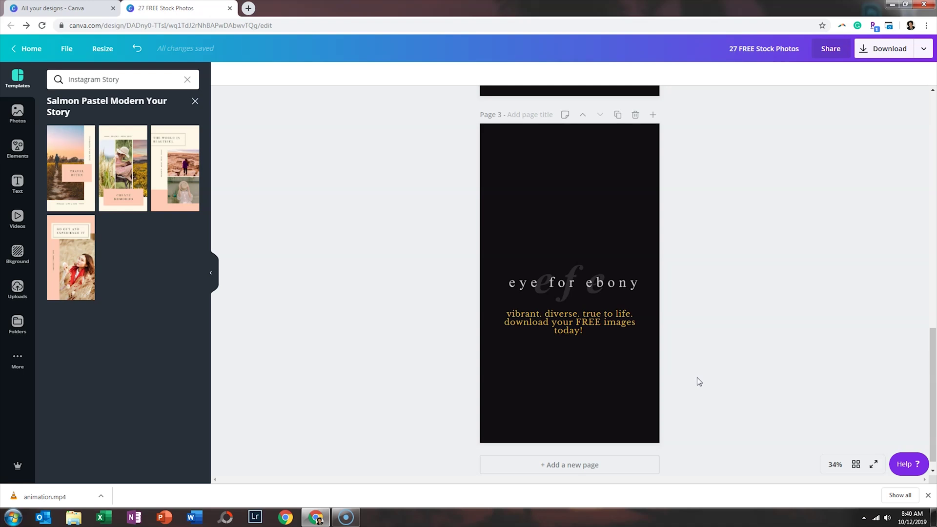
drag(928, 379, 930, 110)
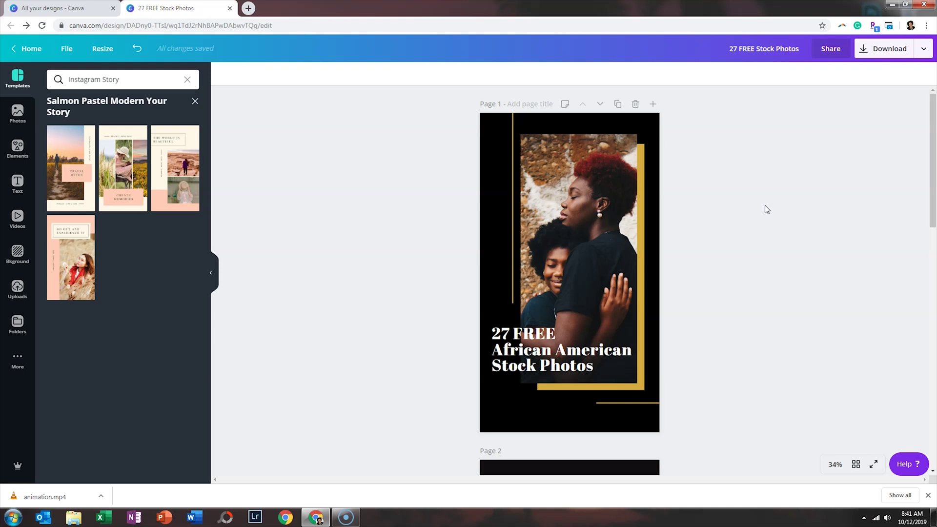
Choose an Animation download, preview Fade, Pan, Block, Rise, Breathe and Slide, then pick Simple.
click(923, 48)
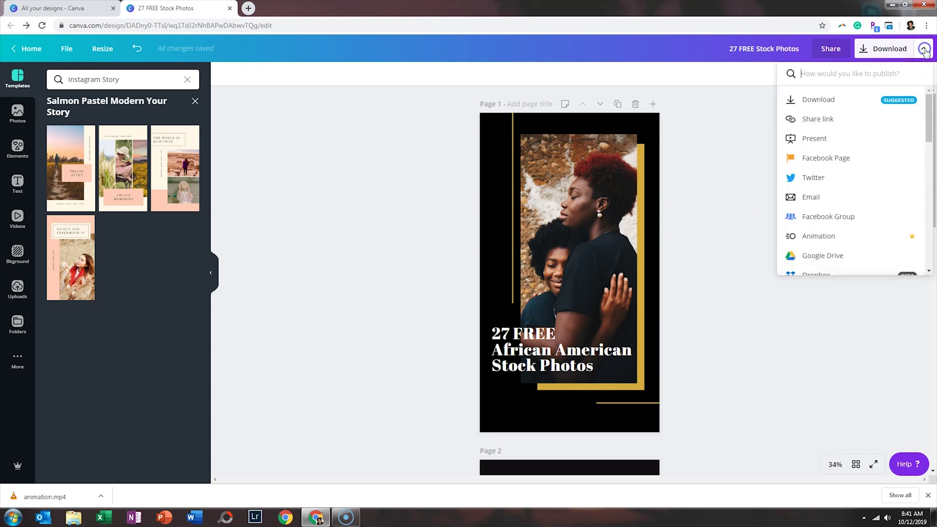
click(818, 236)
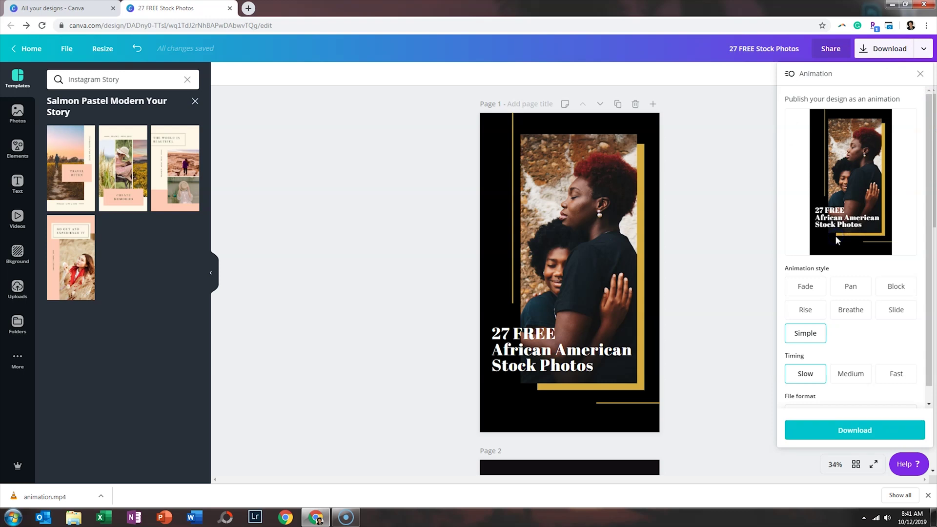
click(805, 287)
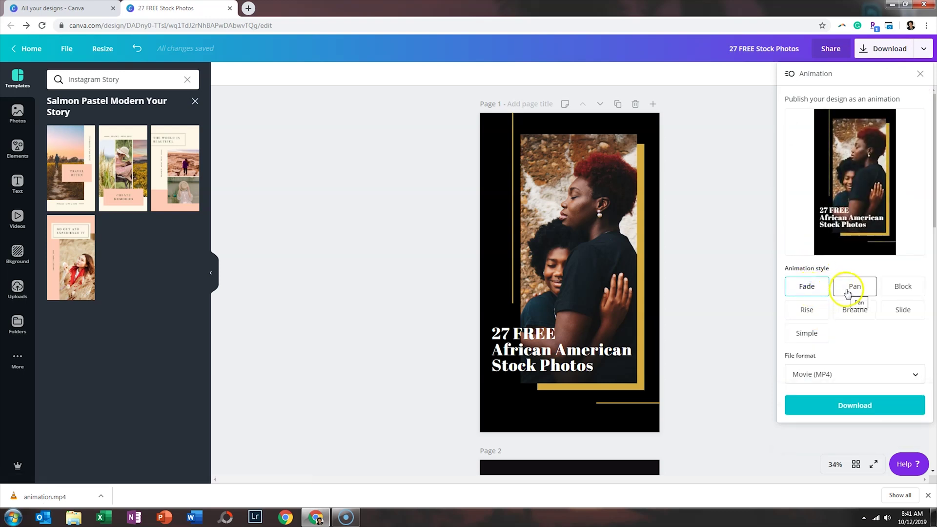
click(851, 286)
click(902, 286)
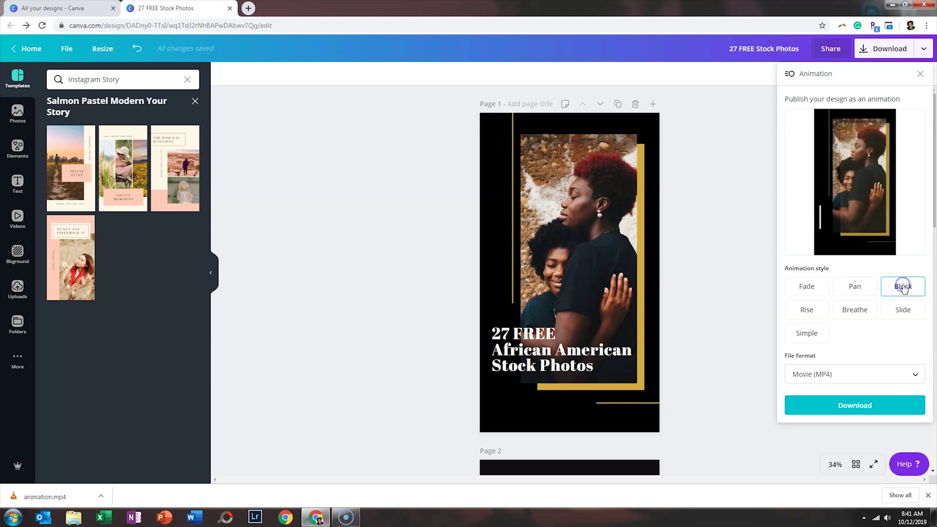
click(813, 311)
click(854, 311)
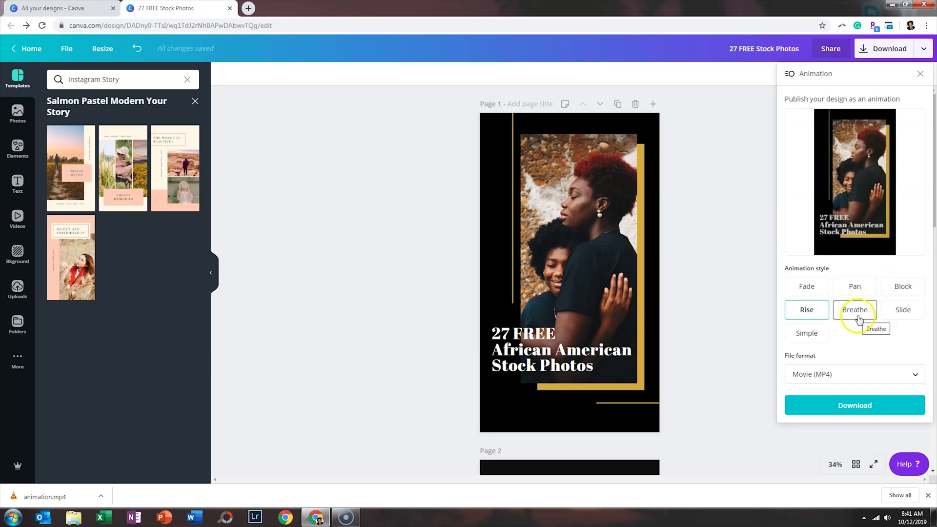
click(901, 310)
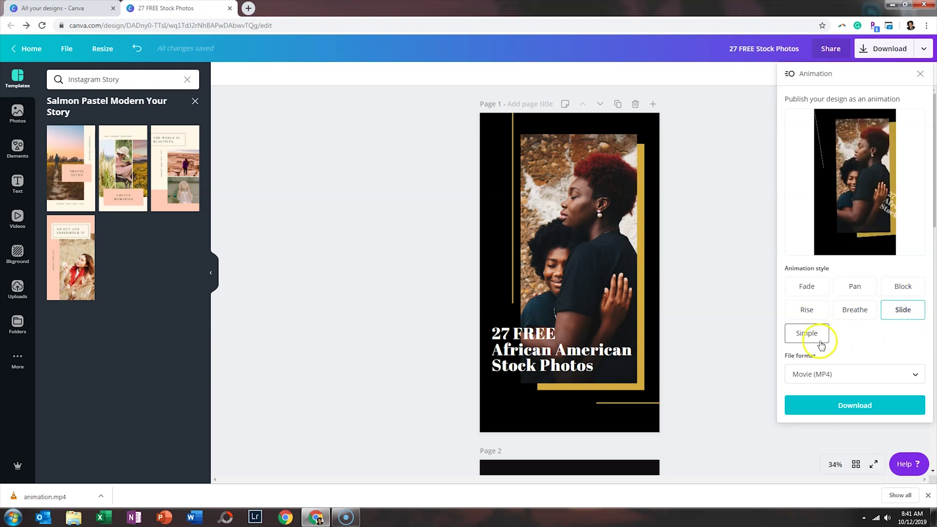
click(807, 332)
scroll(850, 373, down, 1)
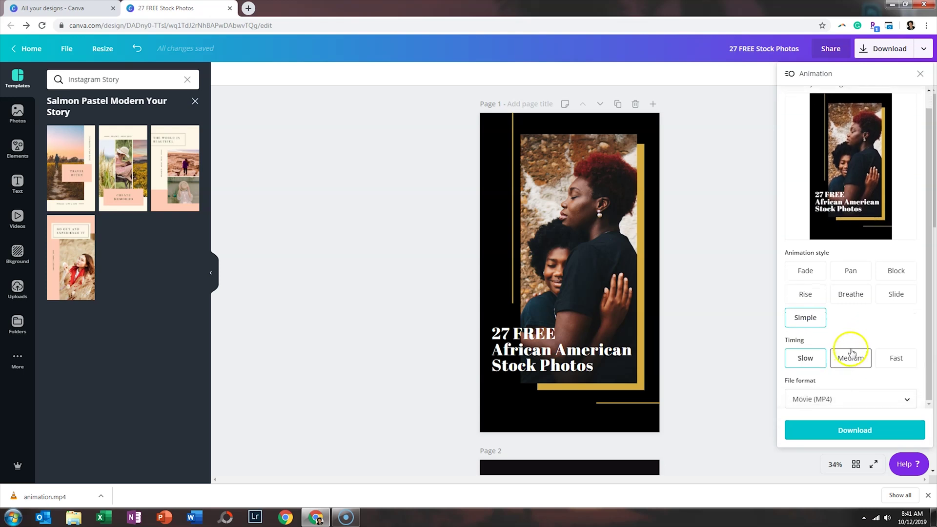